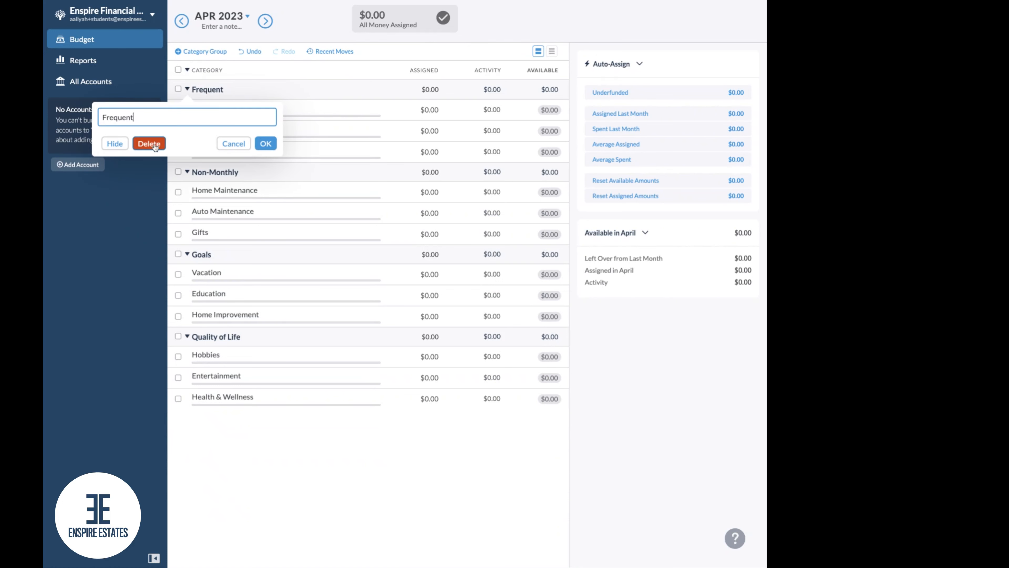
Delete the default category groups Frequent, Non-Monthly, Goals and Quality of Life from the budget.
{"action": "left_click", "coordinate": [155, 148]}
{"action": "left_click", "coordinate": [195, 91]}
{"action": "left_click", "coordinate": [149, 144]}
{"action": "left_click", "coordinate": [192, 92]}
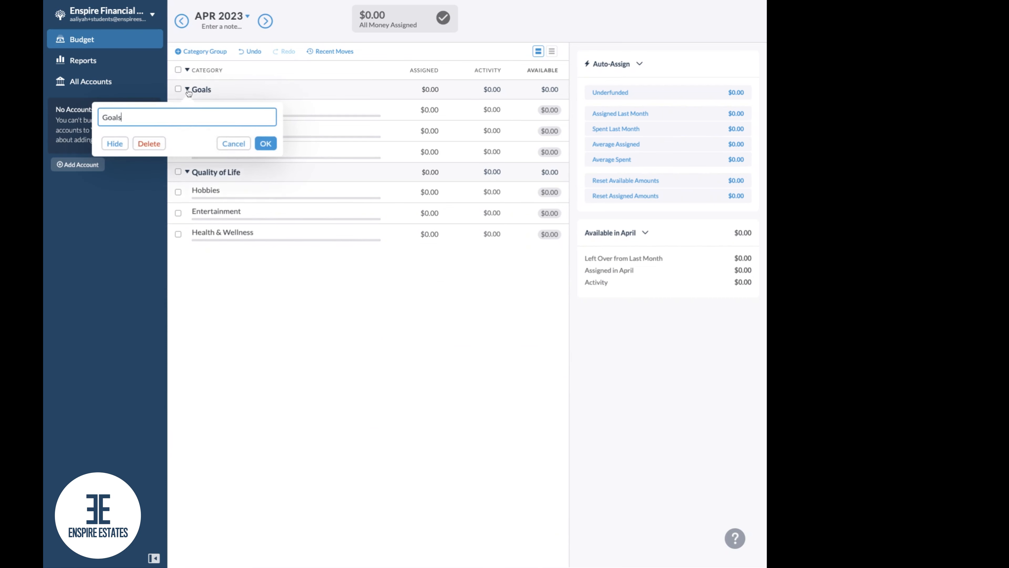
{"action": "left_click", "coordinate": [150, 144]}
{"action": "left_click", "coordinate": [193, 91]}
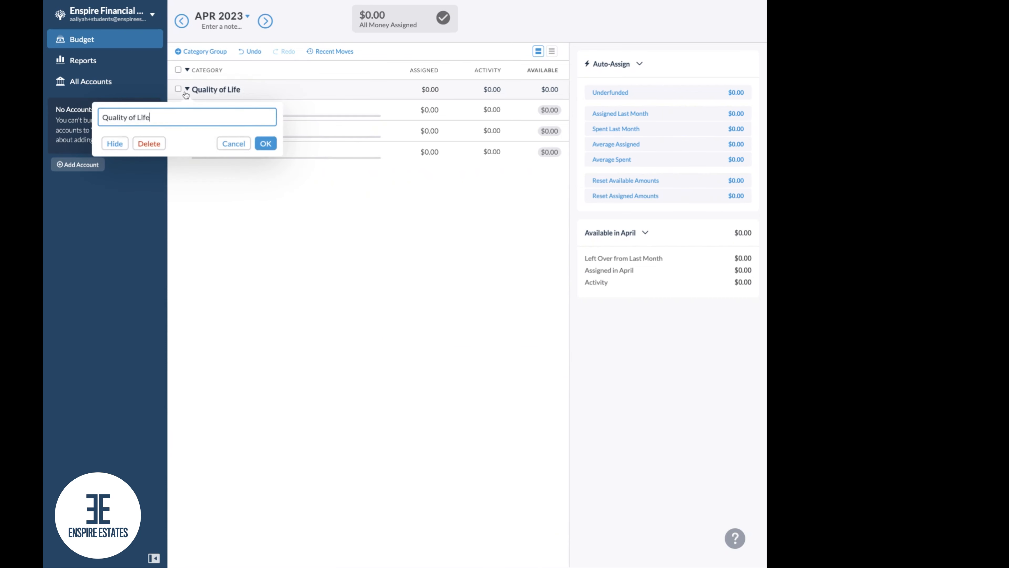
{"action": "left_click", "coordinate": [157, 142]}
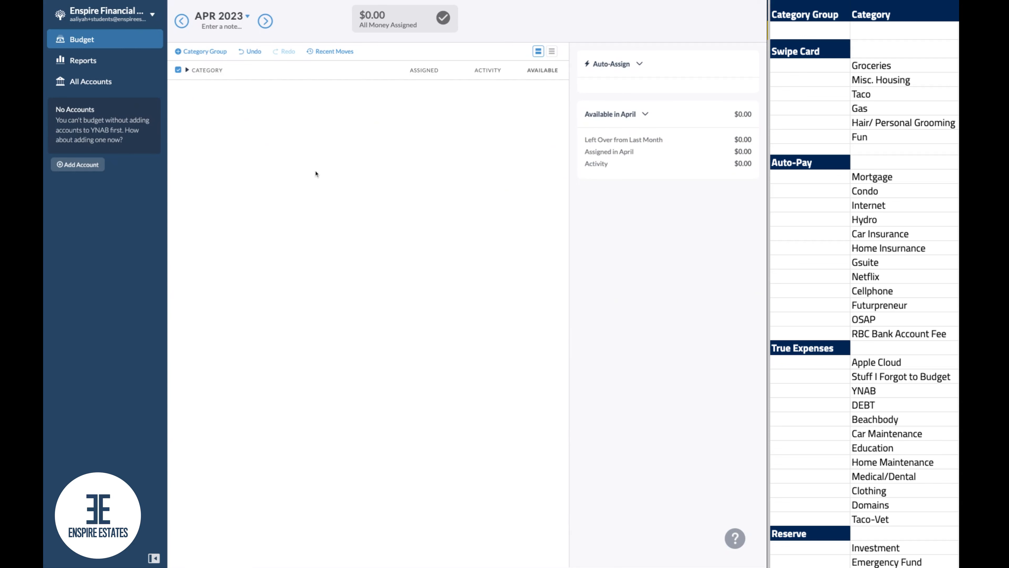
Create a category group named Swipe Card and add a Groceries category to it.
{"action": "left_click", "coordinate": [179, 55]}
{"action": "type", "text": "Swipe Card"}
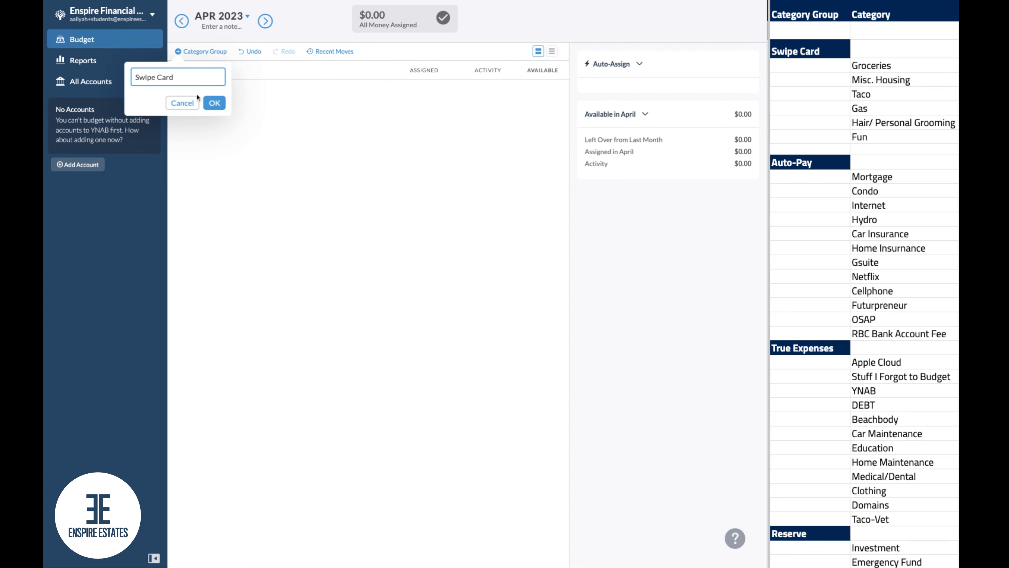
{"action": "left_click", "coordinate": [214, 103]}
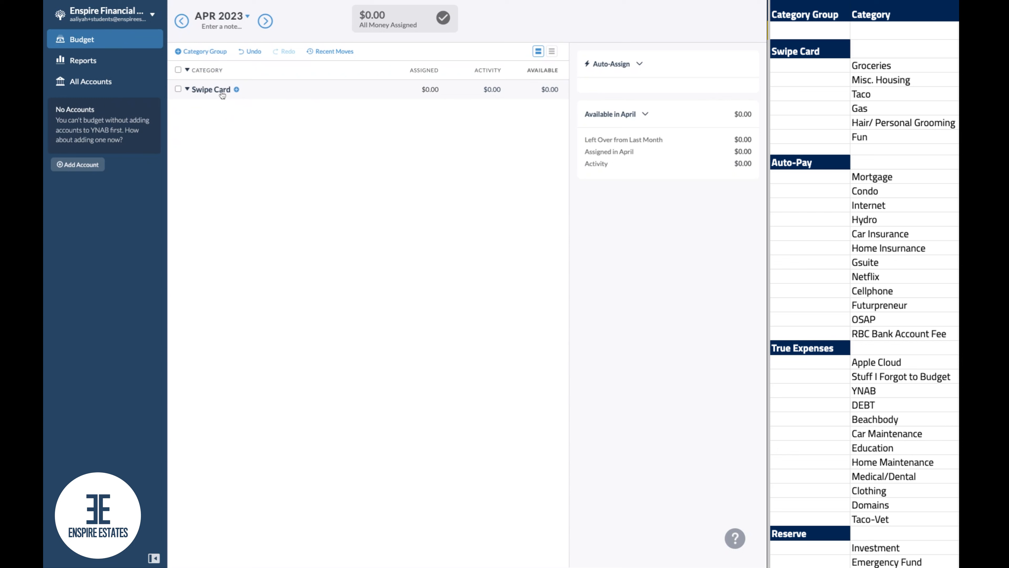
{"action": "left_click", "coordinate": [237, 90]}
{"action": "type", "text": "Groceries"}
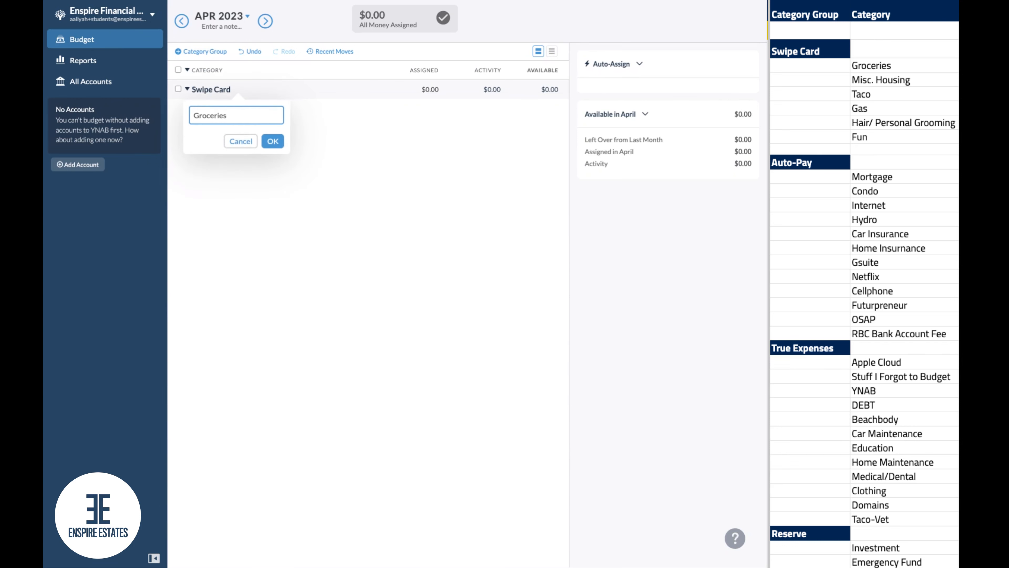
{"action": "left_click", "coordinate": [270, 143]}
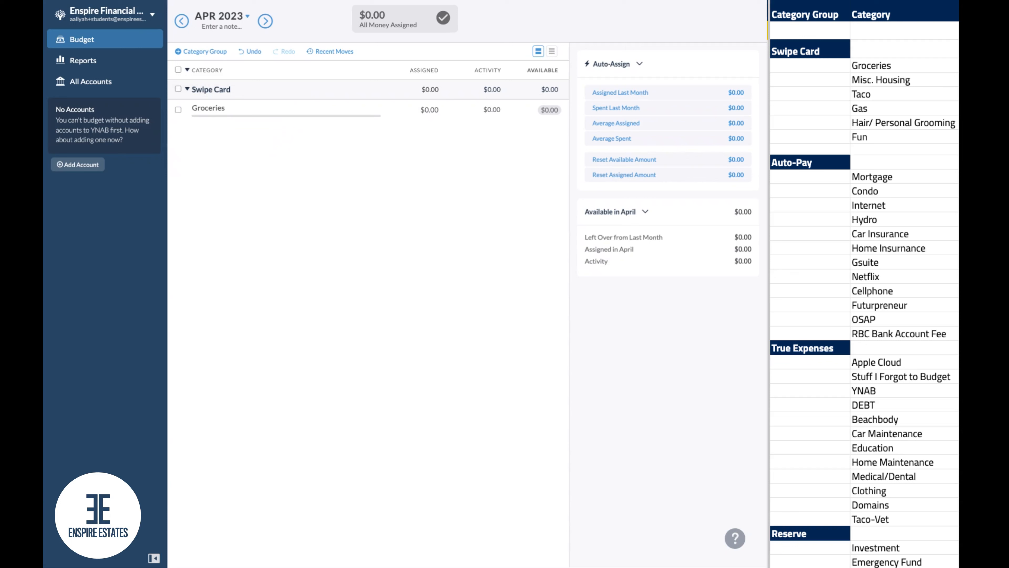
Add a category named Misc. Housing to the Swipe Card group.
{"action": "left_click", "coordinate": [238, 90]}
{"action": "type", "text": "Misc  hous"}
{"action": "key", "text": "BackSpace"}
{"action": "key", "text": "BackSpace"}
{"action": "key", "text": "BackSpace"}
{"action": "key", "text": "BackSpace"}
{"action": "type", "text": "Housing"}
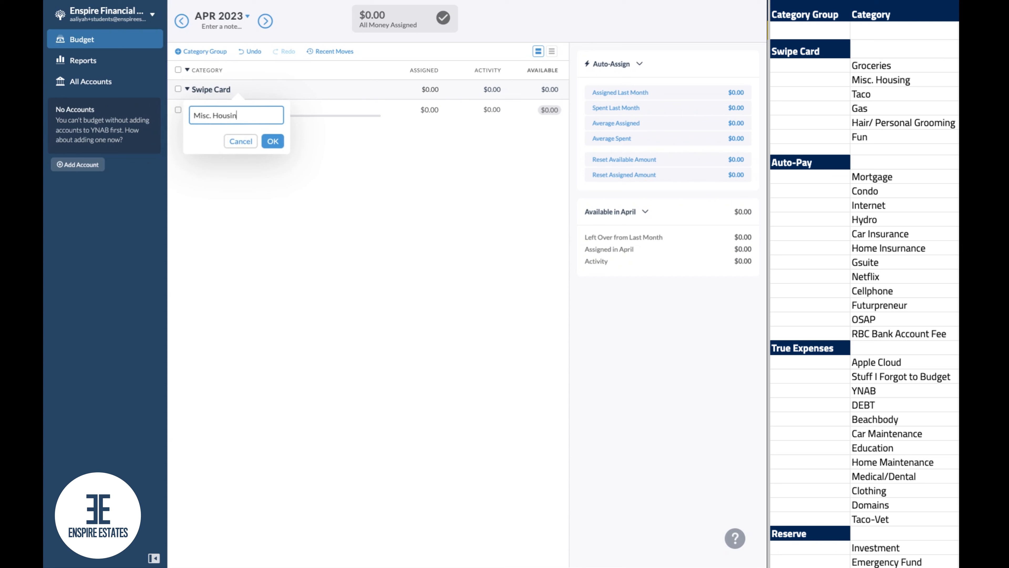
{"action": "key", "text": "Return"}
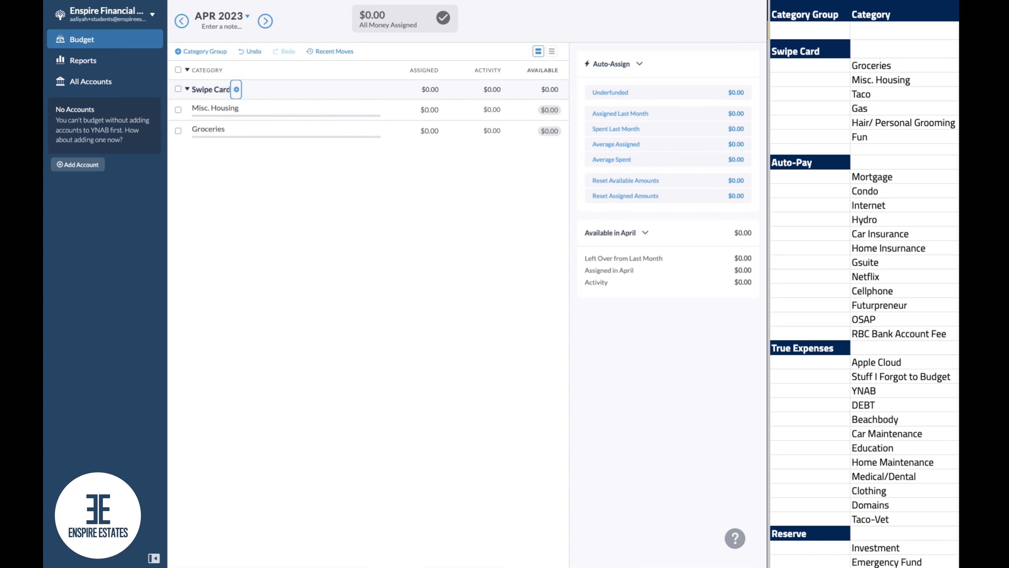
Add two more categories, Taco and Gas, to the Swipe Card group.
{"action": "left_click", "coordinate": [236, 89]}
{"action": "type", "text": "Taco"}
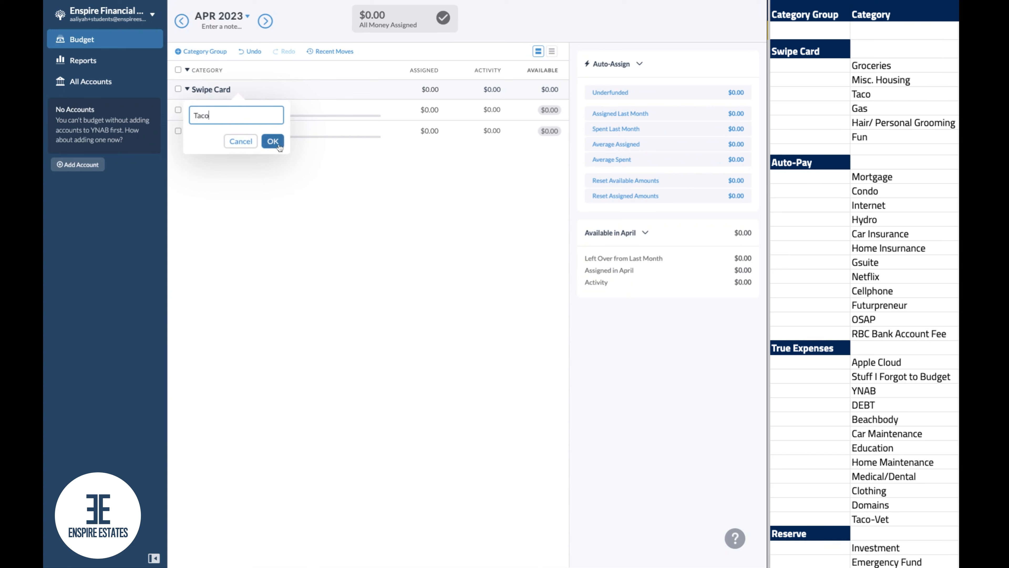
{"action": "left_click", "coordinate": [278, 146]}
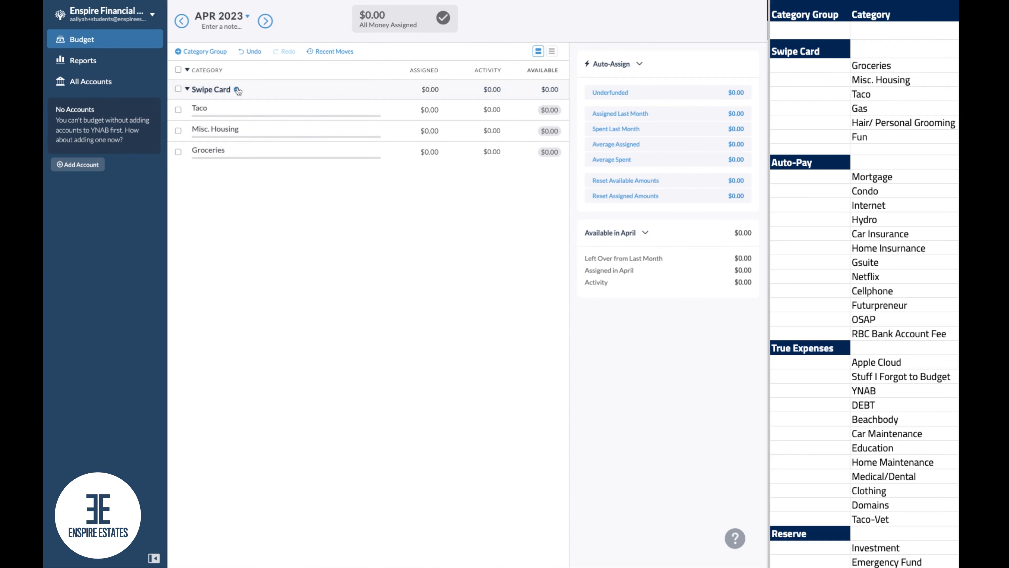
{"action": "left_click", "coordinate": [237, 90]}
{"action": "type", "text": "Gas"}
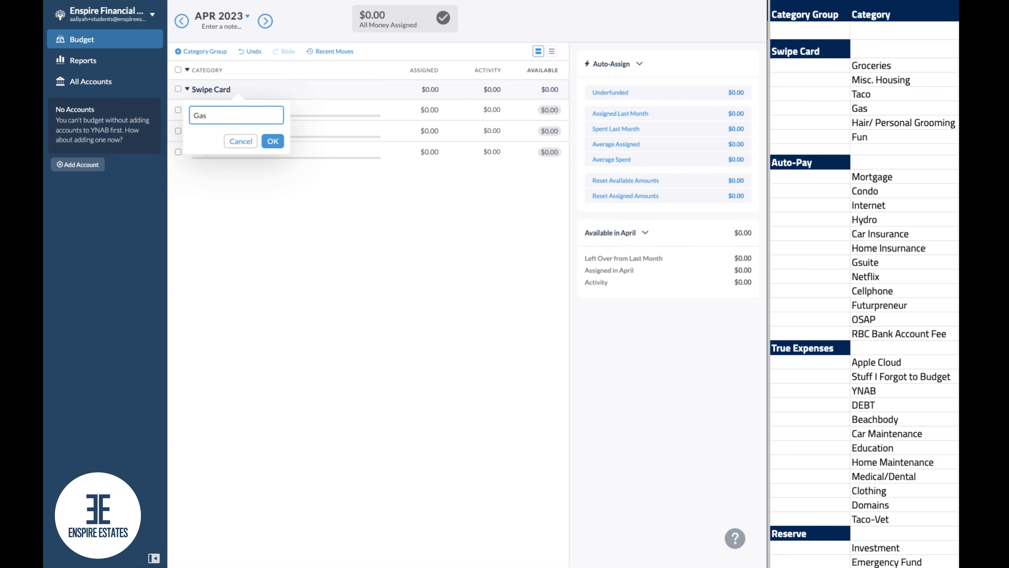
{"action": "left_click", "coordinate": [272, 141]}
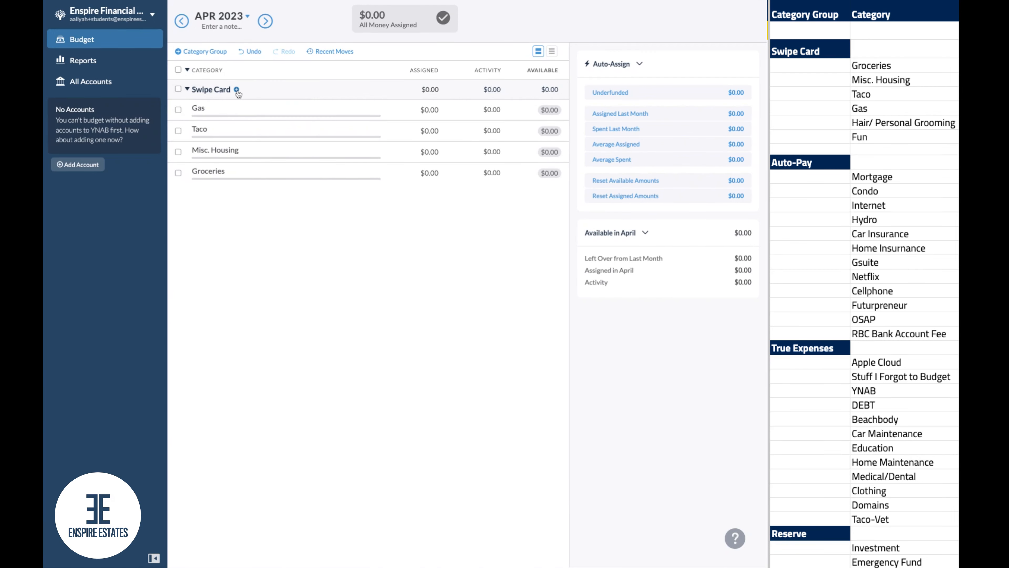
Add the categories Hair/ Personal grooming and Fun to the Swipe Card group.
{"action": "left_click", "coordinate": [237, 90]}
{"action": "type", "text": "Hair/ Personal grooming"}
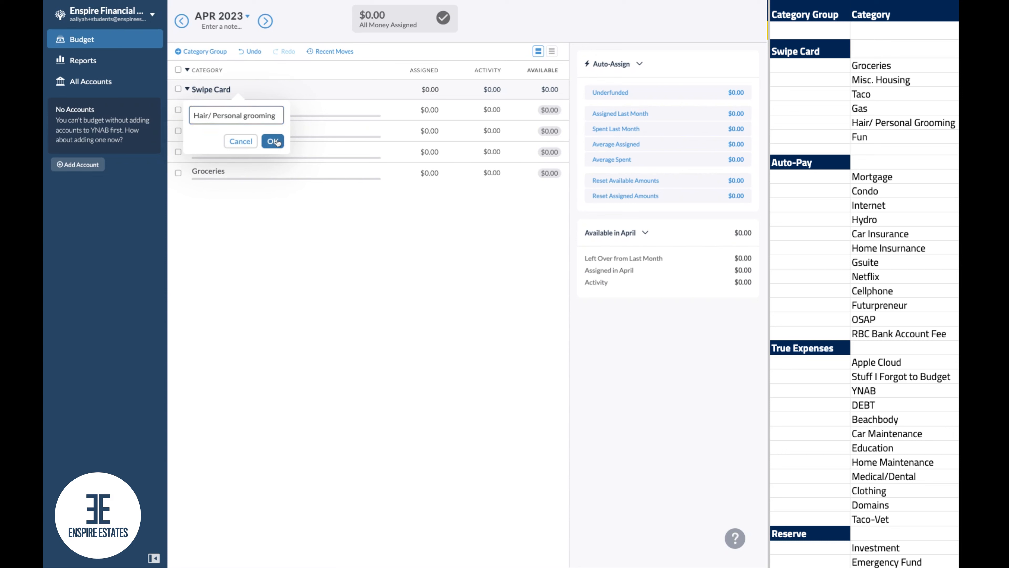
{"action": "left_click", "coordinate": [274, 141]}
{"action": "left_click", "coordinate": [237, 89]}
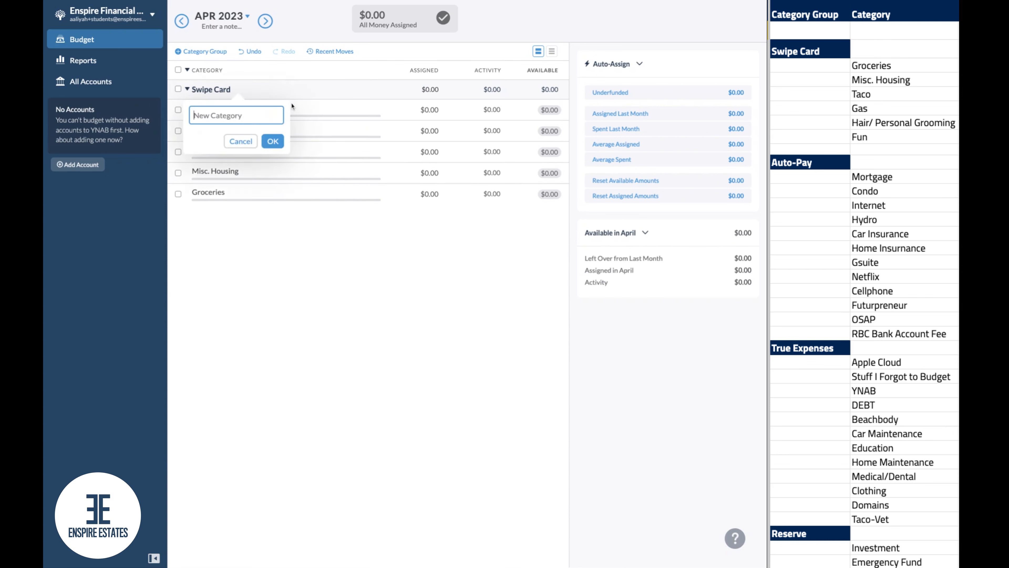
{"action": "type", "text": "Fun"}
{"action": "key", "text": "Return"}
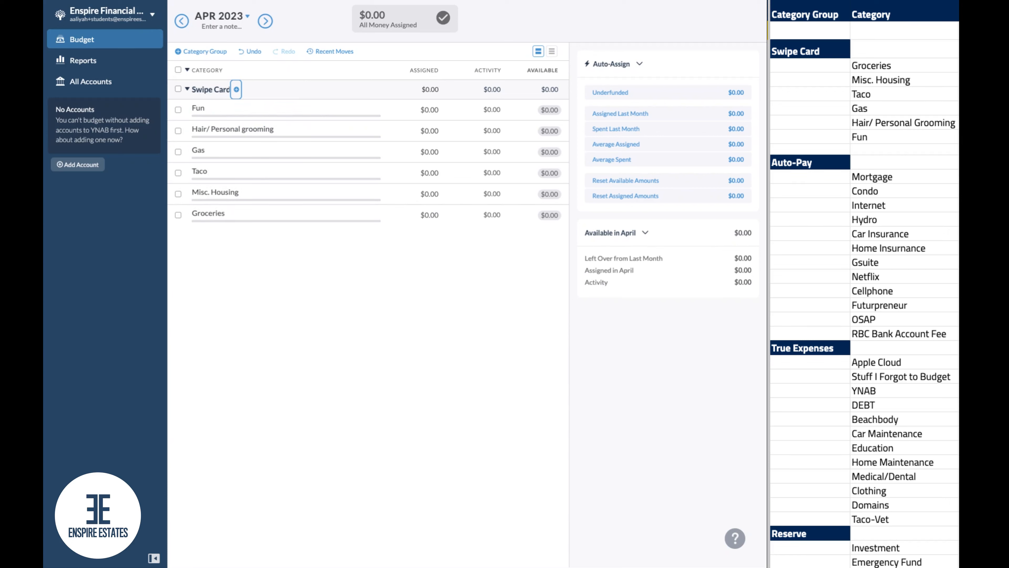
Reorder the Swipe Card categories as Groceries, Misc. Housing, Taco, Gas, Hair/ Personal grooming, Fun.
{"action": "left_click", "coordinate": [259, 217]}
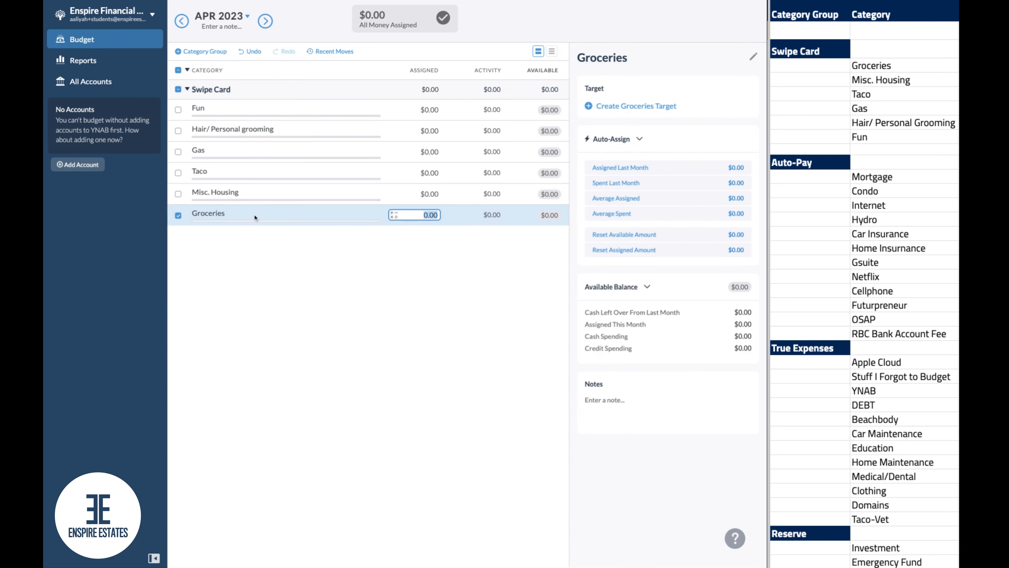
{"action": "mouse_move", "coordinate": [255, 218]}
{"action": "left_mouse_down"}
{"action": "mouse_move", "coordinate": [255, 106]}
{"action": "mouse_move", "coordinate": [245, 218]}
{"action": "mouse_move", "coordinate": [245, 129]}
{"action": "left_mouse_up"}
{"action": "left_click_drag", "start_coordinate": [248, 214], "coordinate": [249, 151]}
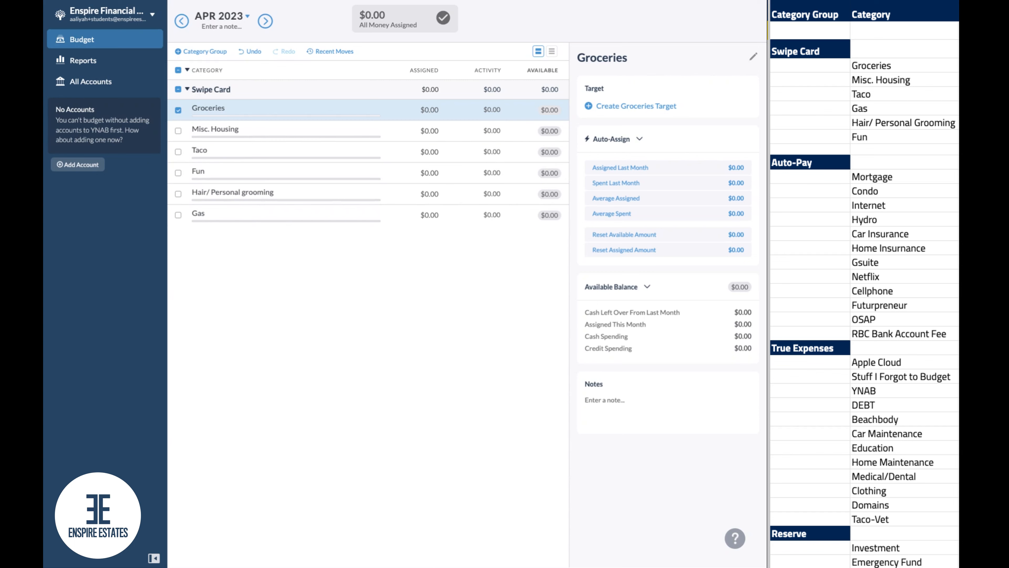
{"action": "left_click_drag", "start_coordinate": [227, 225], "coordinate": [227, 225]}
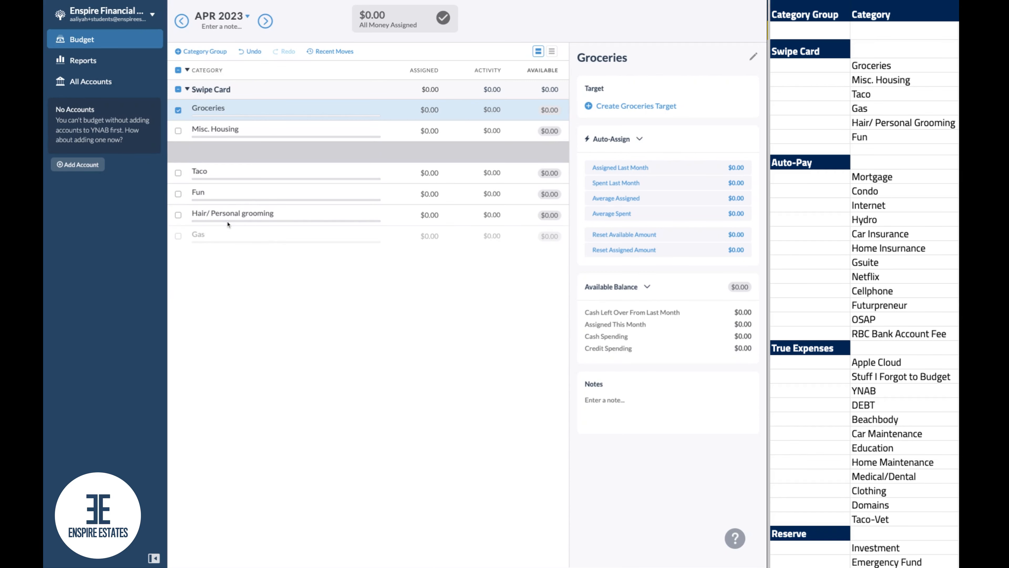
{"action": "left_click_drag", "start_coordinate": [228, 152], "coordinate": [228, 173]}
{"action": "mouse_move", "coordinate": [240, 217]}
{"action": "left_mouse_down"}
{"action": "mouse_move", "coordinate": [240, 173]}
{"action": "mouse_move", "coordinate": [240, 217]}
{"action": "left_mouse_up"}
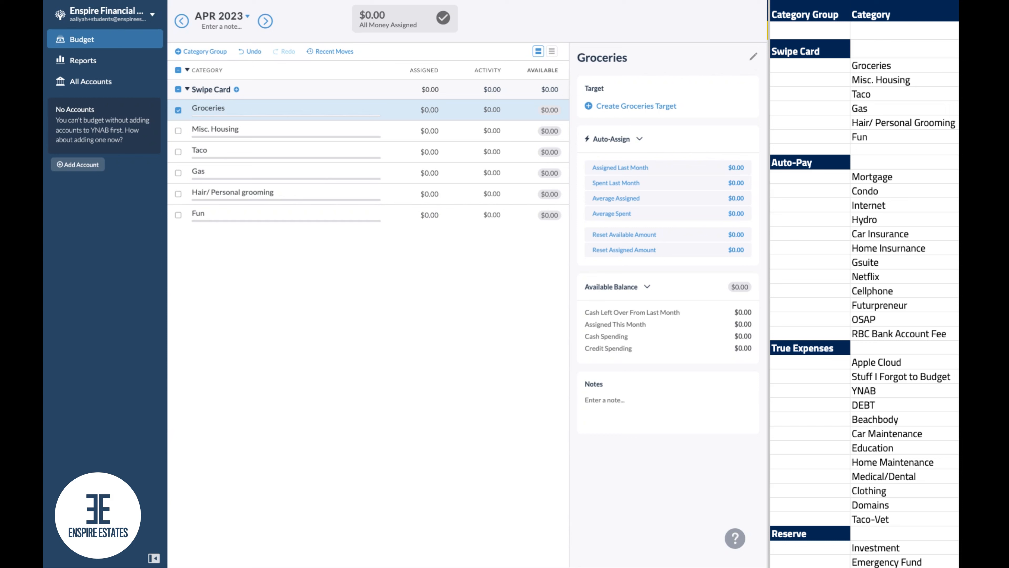
Append a credit card emoji to the name of the Swipe Card category group.
{"action": "left_click", "coordinate": [211, 89]}
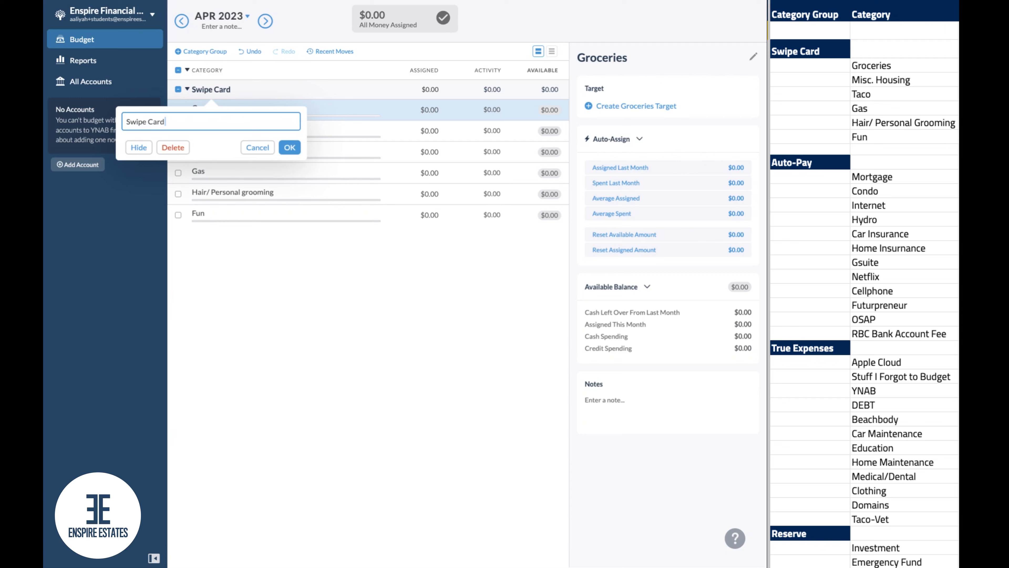
{"action": "key", "text": "Return"}
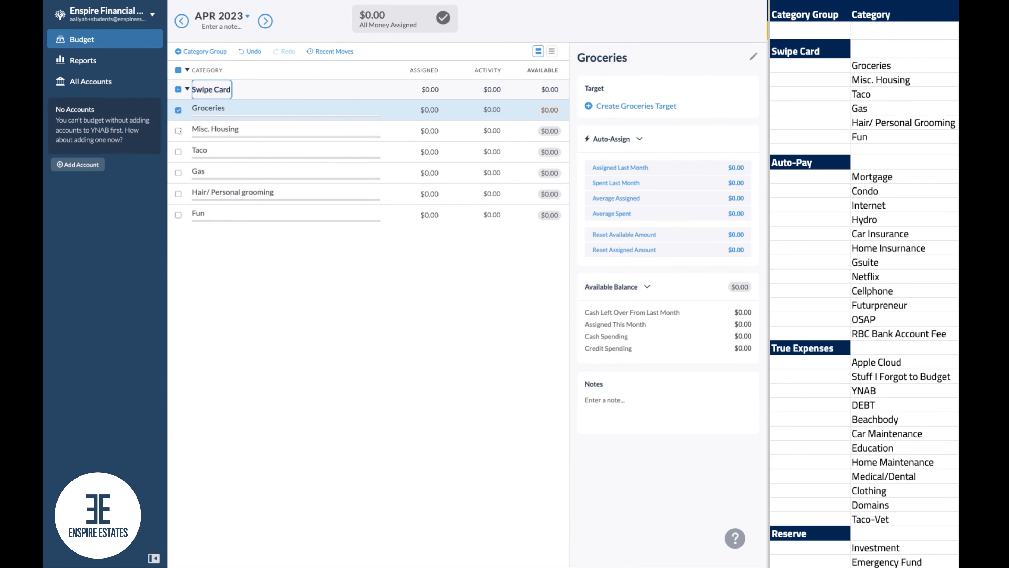
{"action": "left_click", "coordinate": [231, 92]}
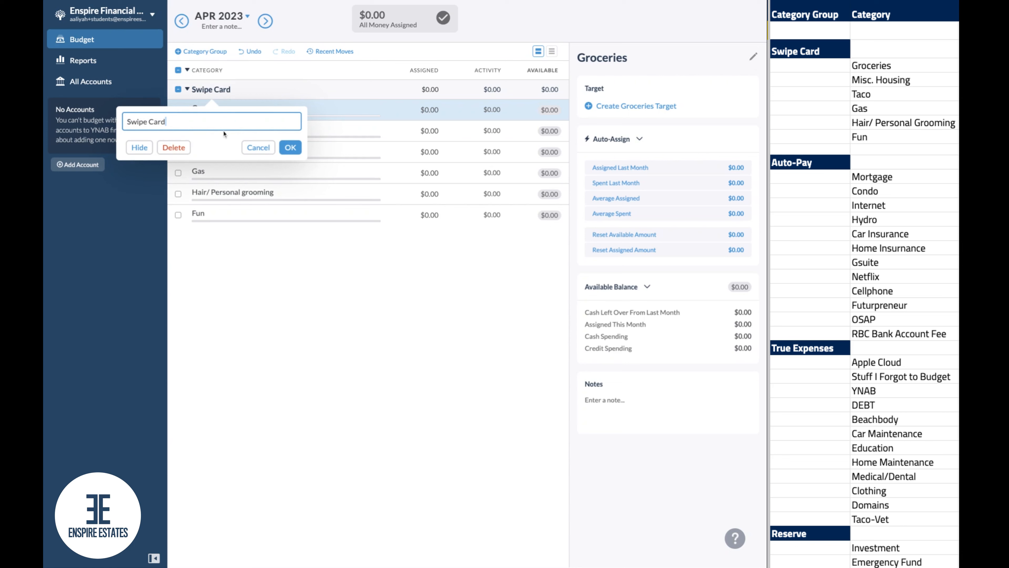
{"action": "type", "text": "💳"}
{"action": "left_click", "coordinate": [291, 148]}
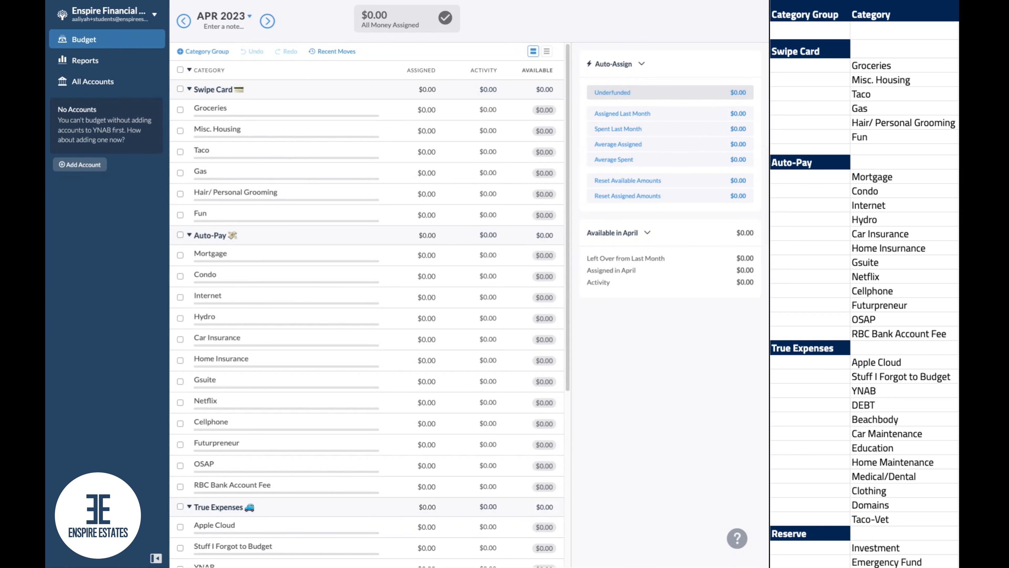
{"action": "left_click", "coordinate": [407, 339]}
{"action": "scroll", "coordinate": [407, 337], "scroll_direction": "down", "scroll_amount": 4}
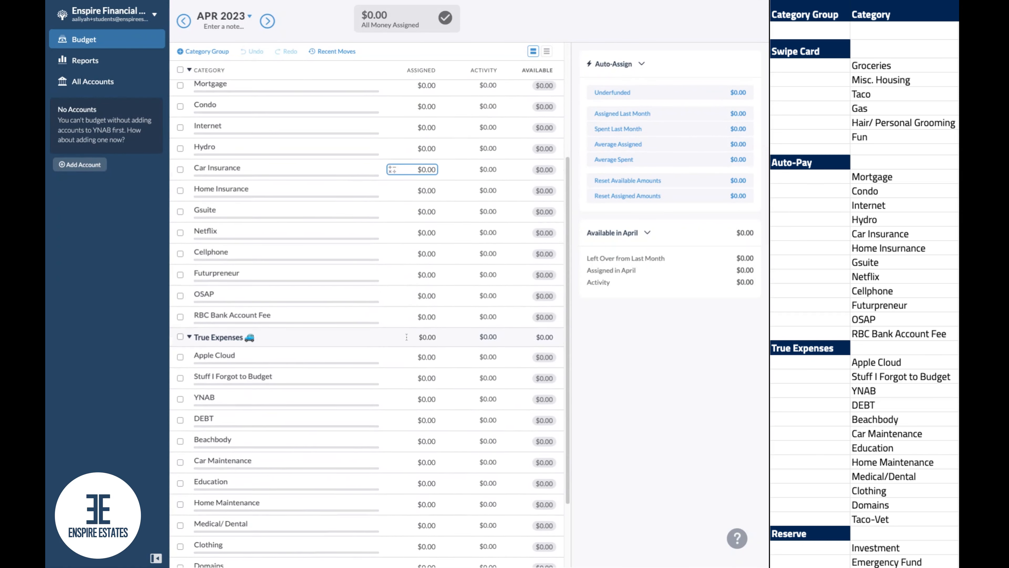
{"action": "scroll", "coordinate": [407, 337], "scroll_direction": "down", "scroll_amount": 2}
{"action": "left_click", "coordinate": [412, 327]}
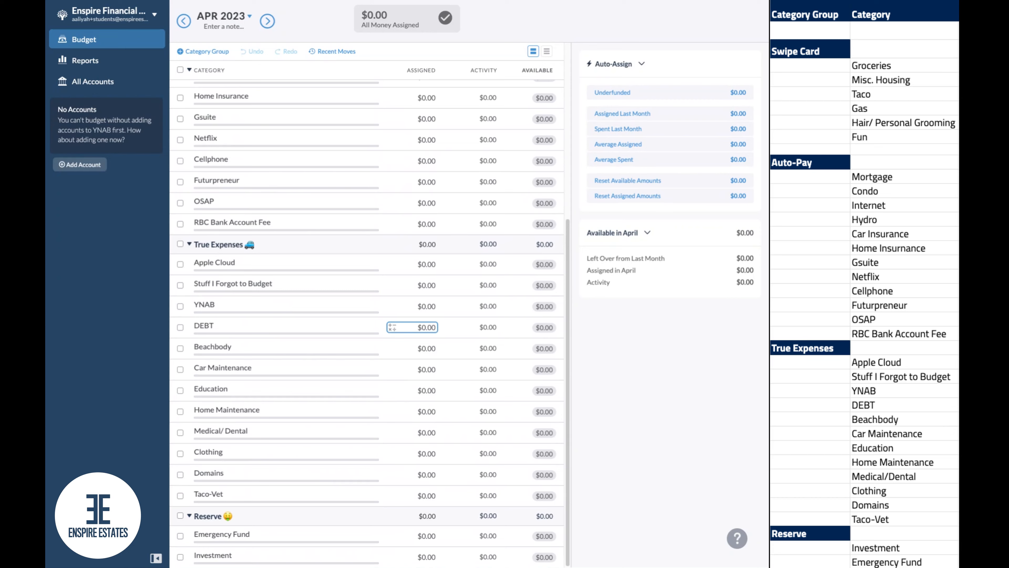
{"action": "scroll", "coordinate": [413, 349], "scroll_direction": "up", "scroll_amount": 6}
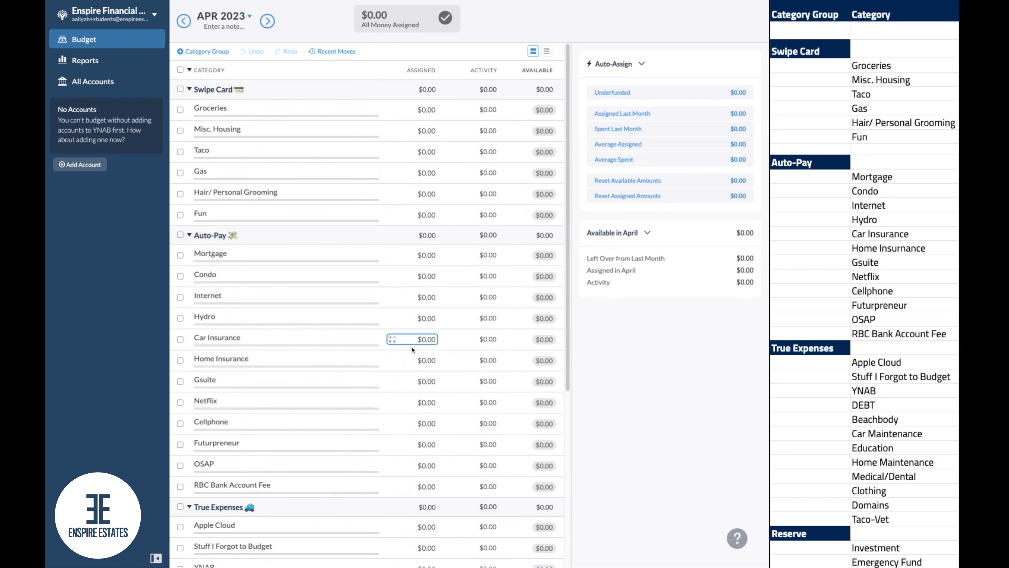